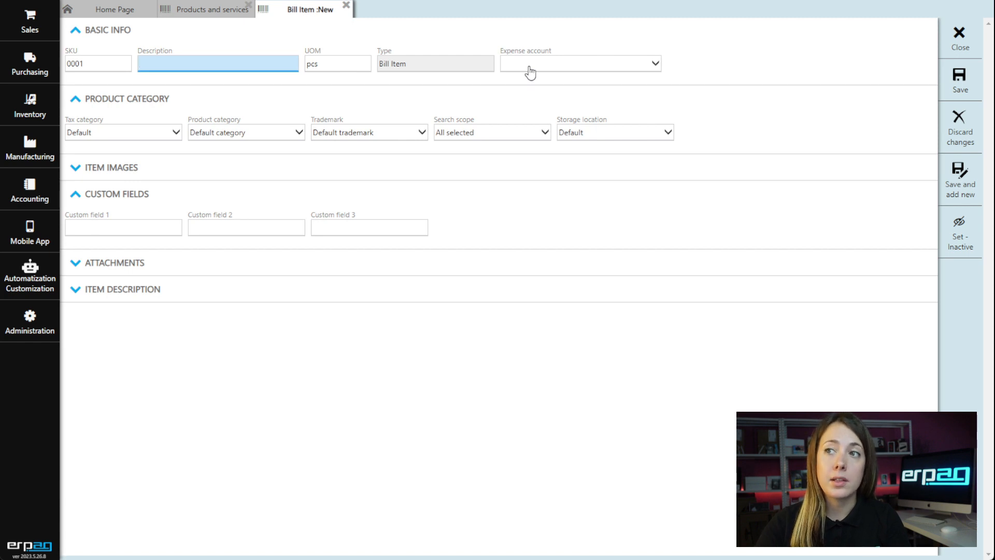
Assign the Utilities expense account to the new bill item.
left_click(530, 73)
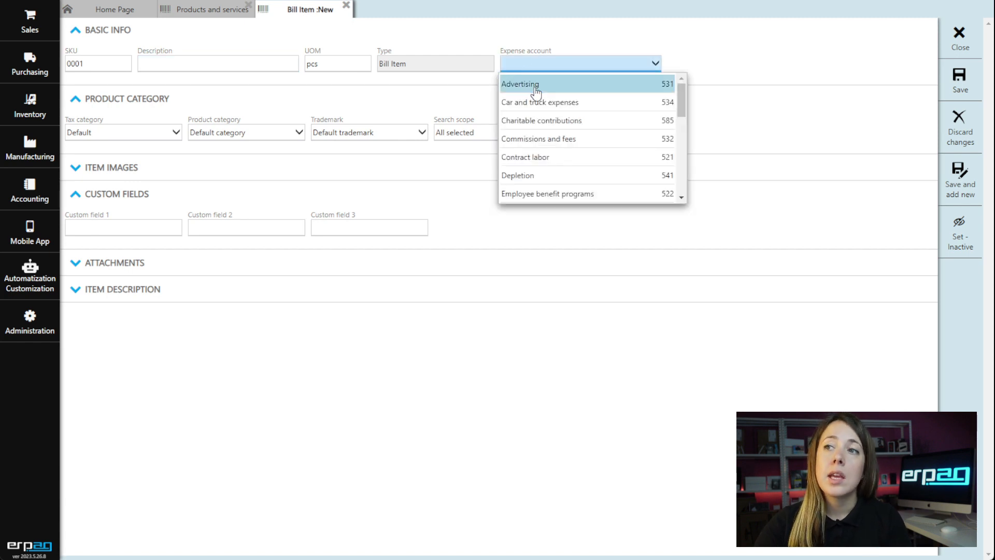
scroll(560, 156, "down", 5)
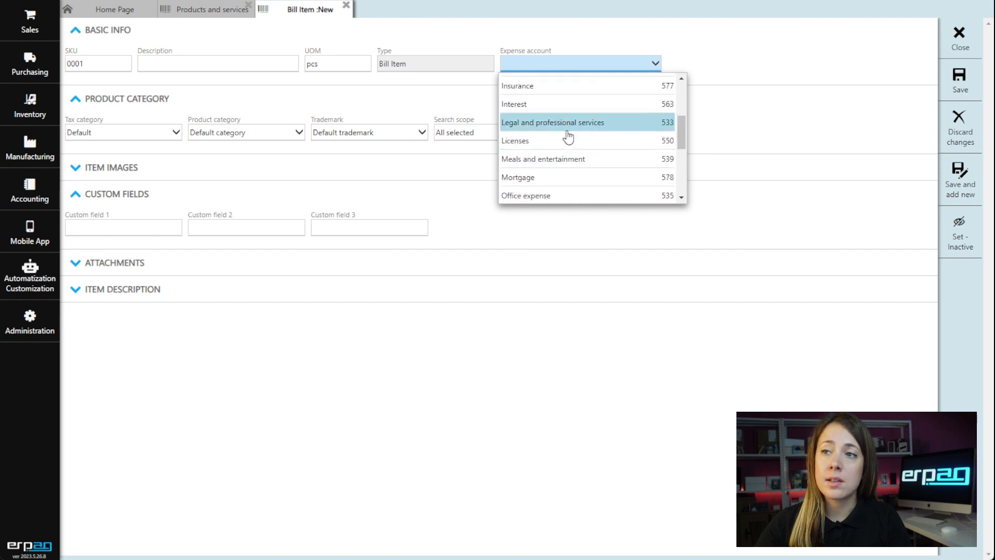
scroll(568, 114, "down", 3)
scroll(576, 141, "down", 2)
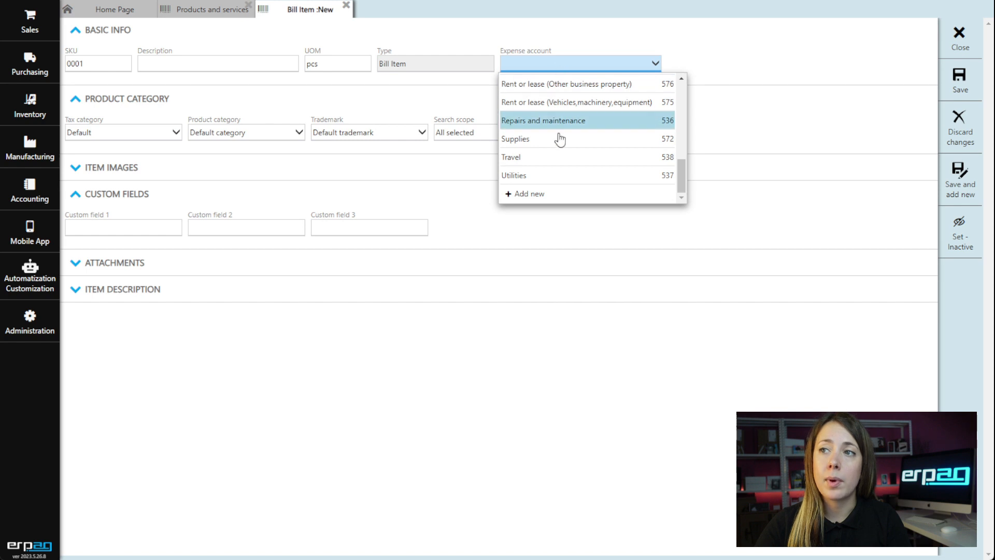
left_click(530, 177)
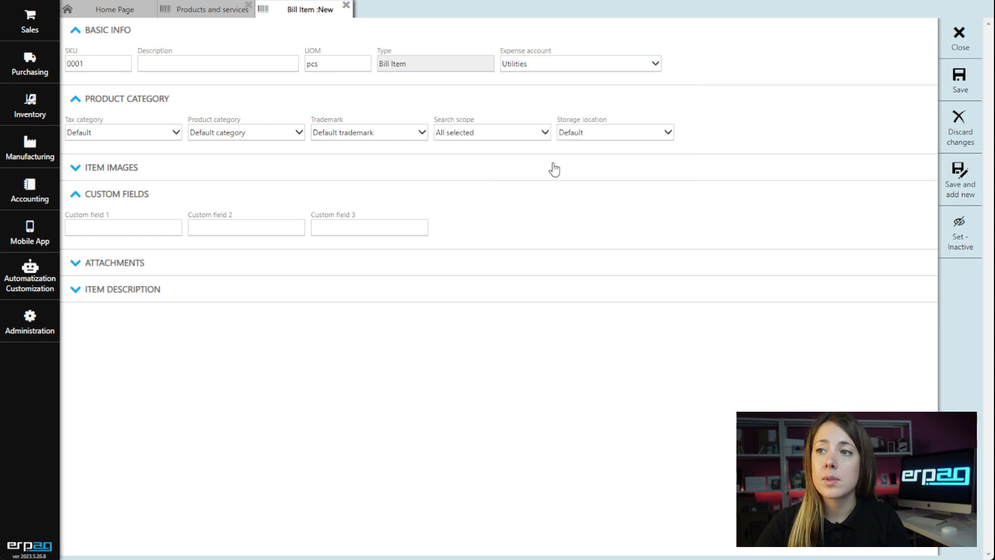
Enter Electricity as the bill item's description, save the item and close it.
left_click(208, 68)
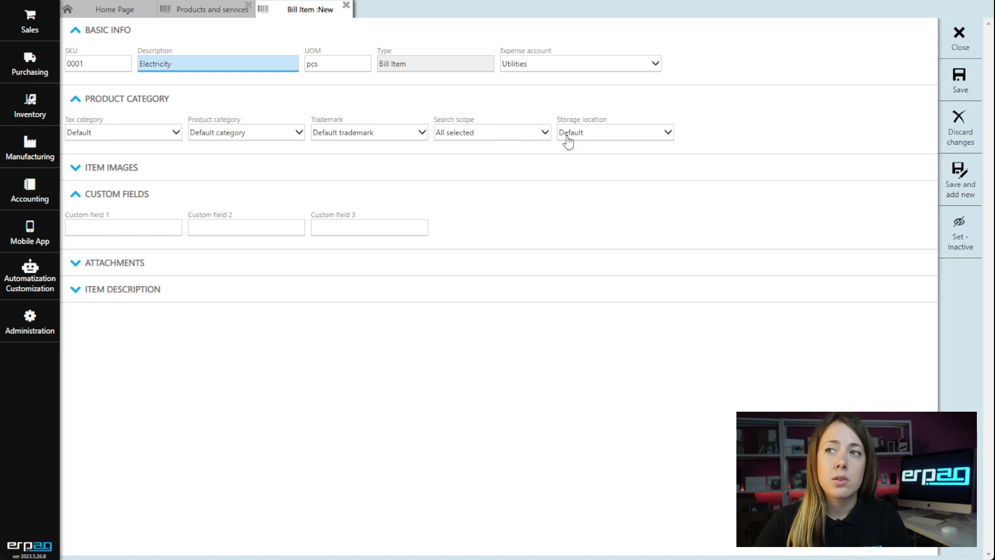
left_click(963, 80)
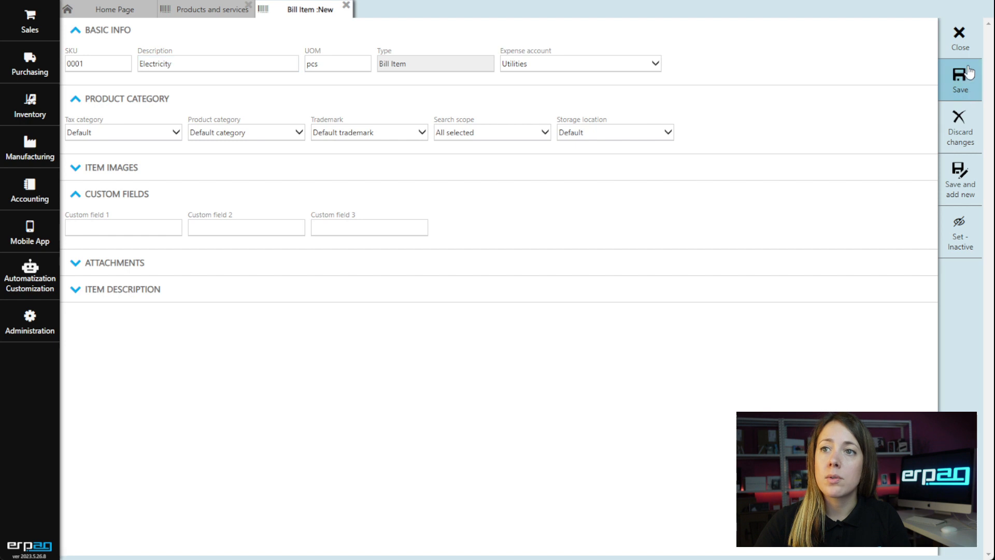
left_click(346, 6)
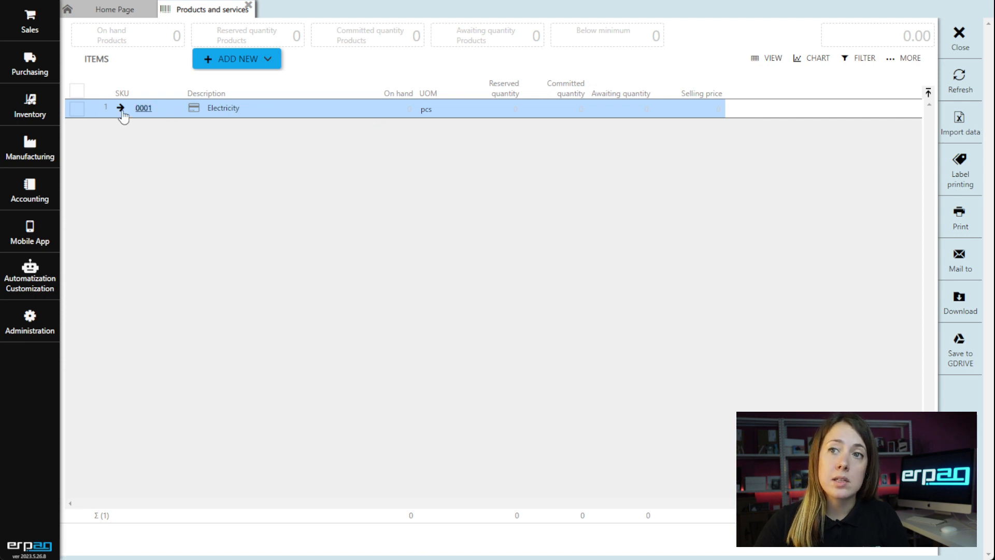
Create a new purchase order and add the Electricity item as its first line.
left_click(28, 62)
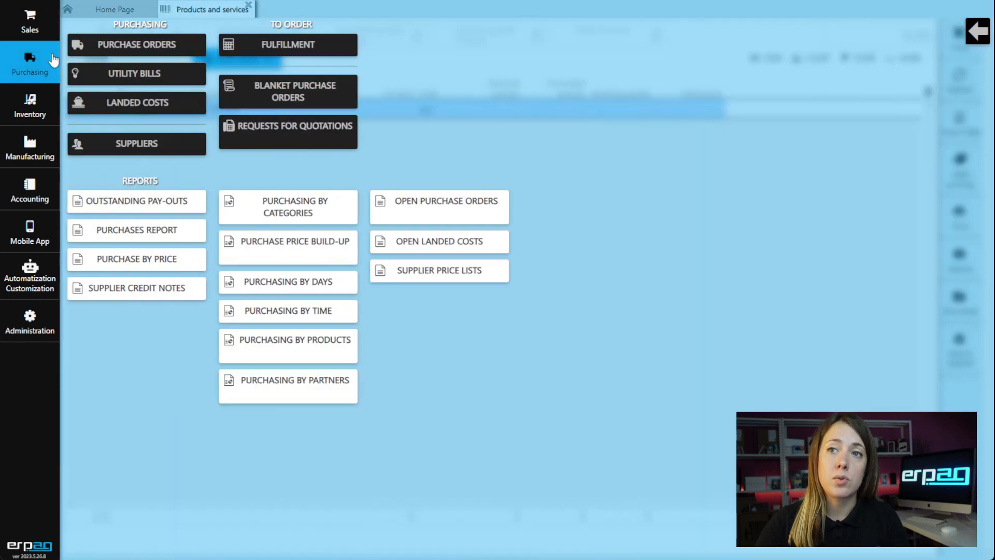
left_click(117, 49)
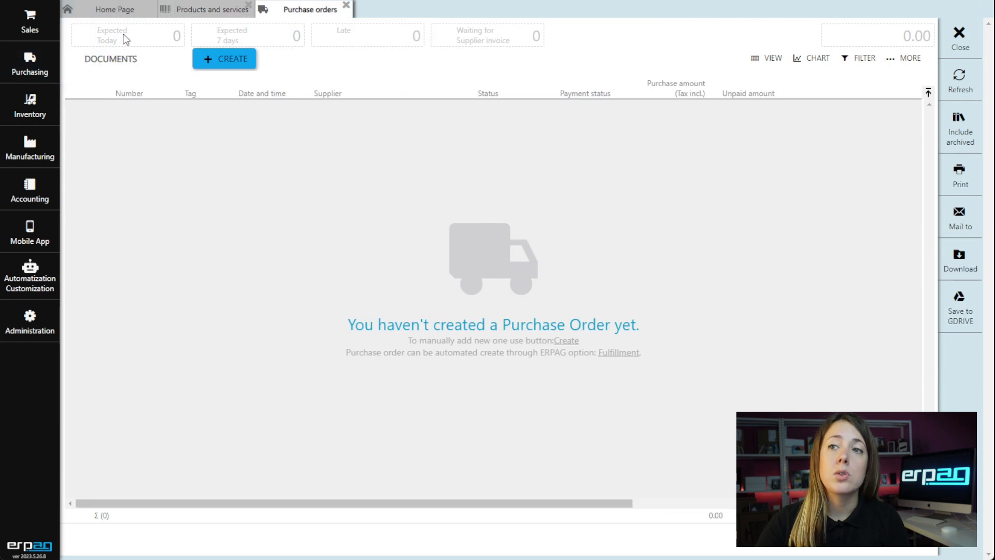
left_click(233, 62)
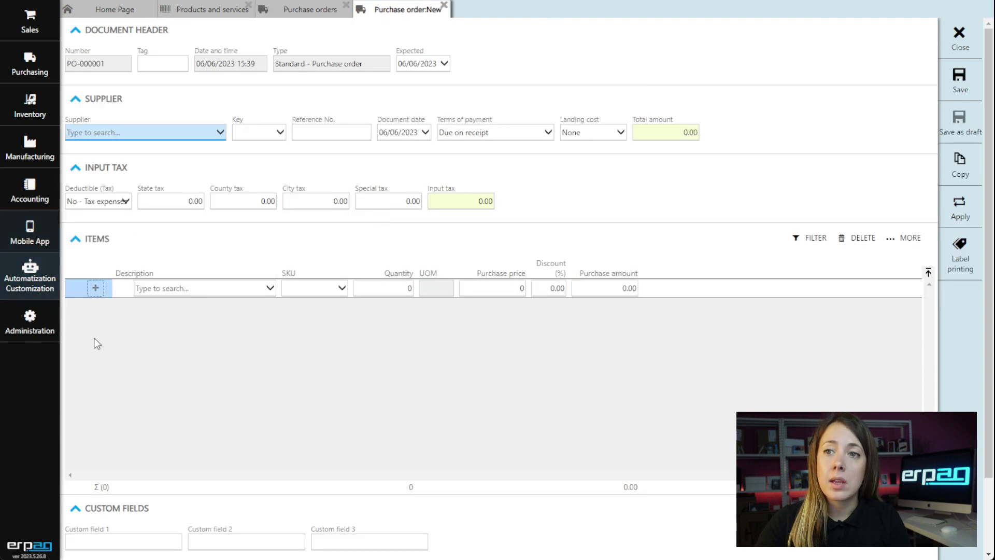
left_click(162, 298)
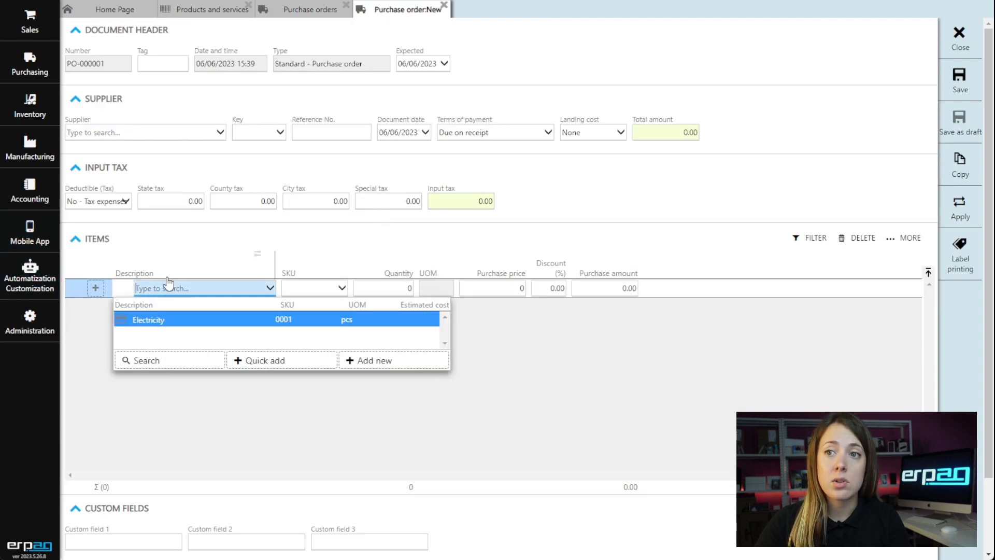
left_click(158, 326)
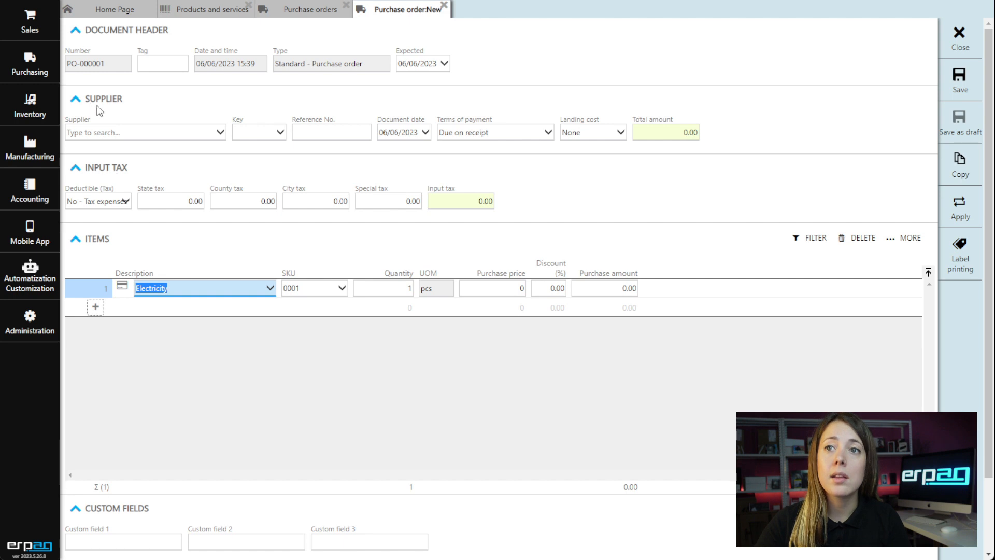
Quick-add a new supplier named "Supplier - electricity" to the purchase order.
left_click(107, 133)
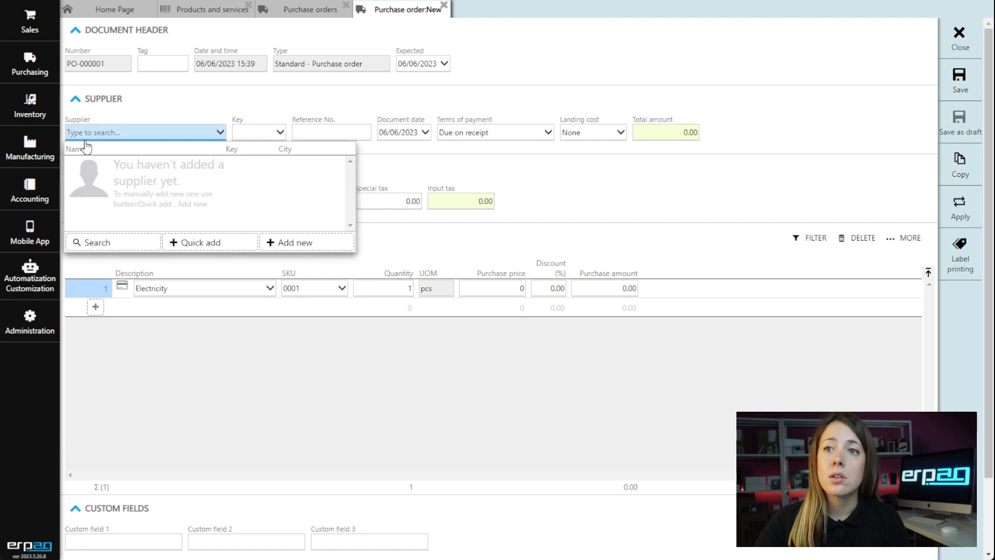
left_click(218, 243)
type("Sup")
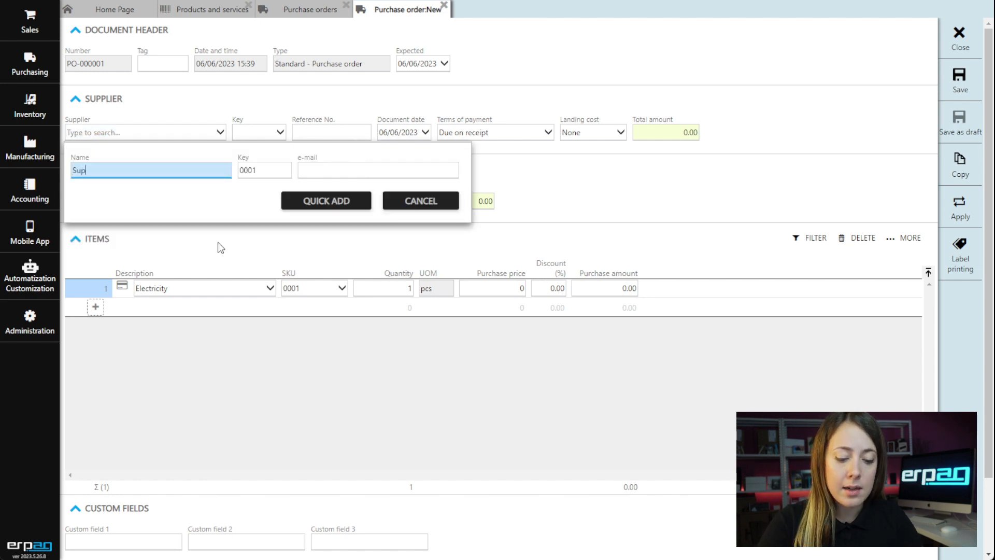
type("plier - ")
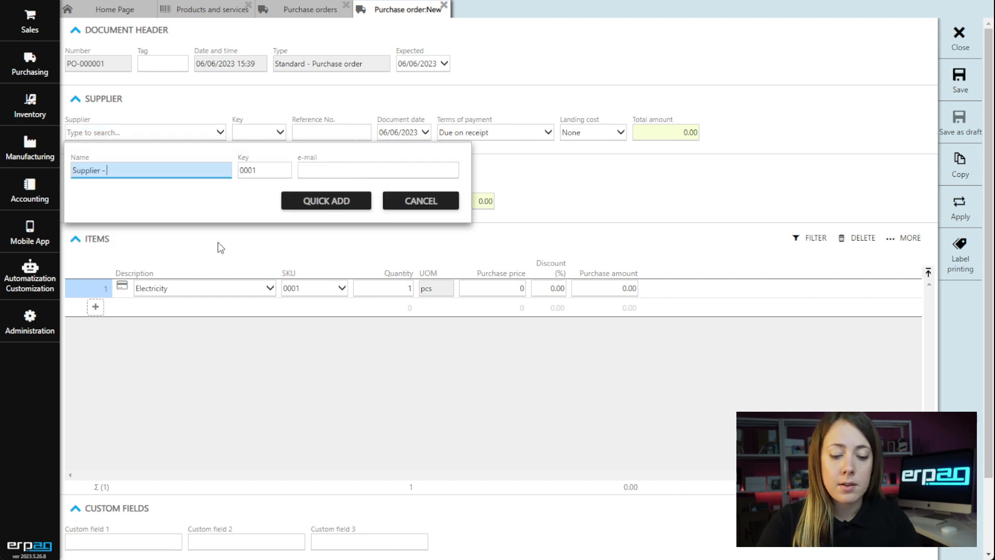
type("electit")
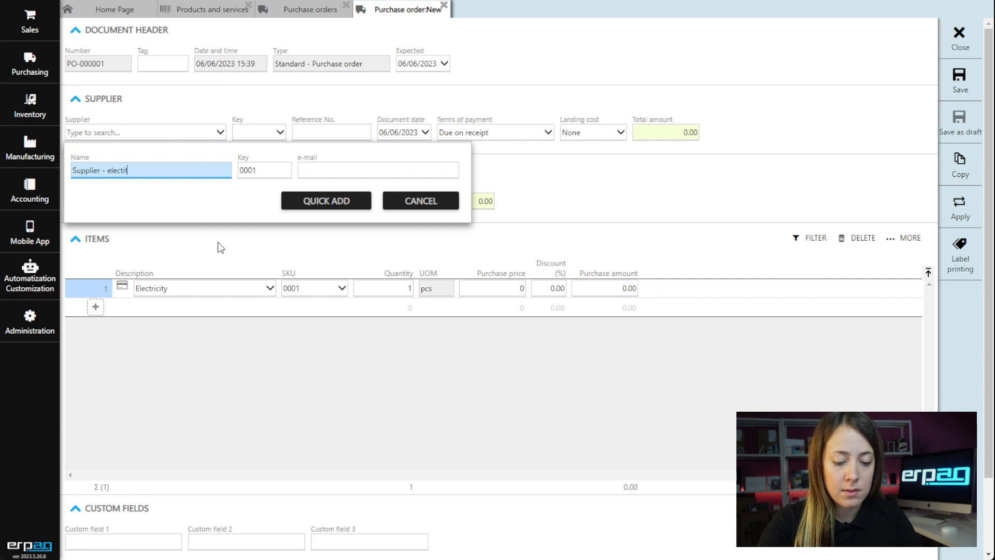
key("BackSpace")
type("city")
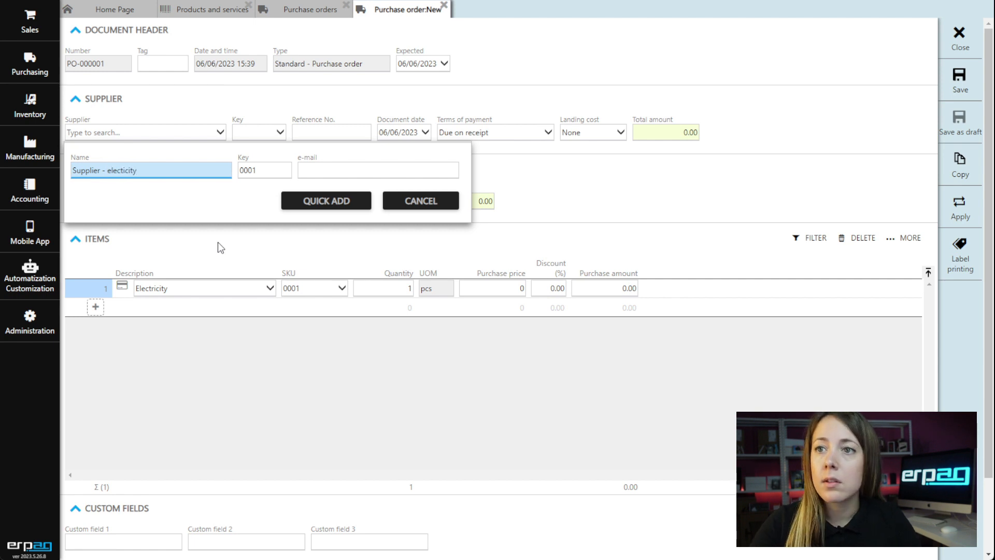
key("BackSpace")
key("BackSpace")
key("BackSpace")
key("BackSpace")
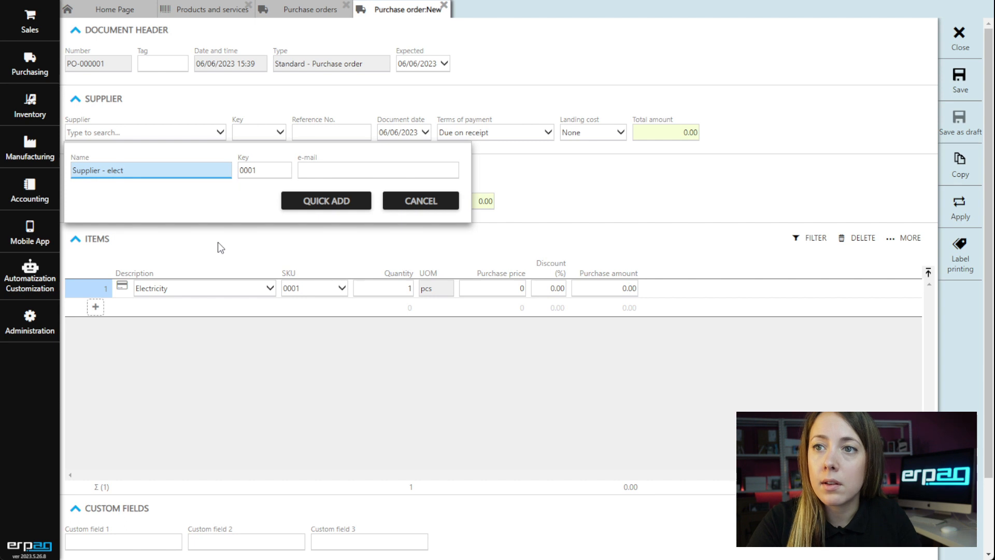
type("ricity")
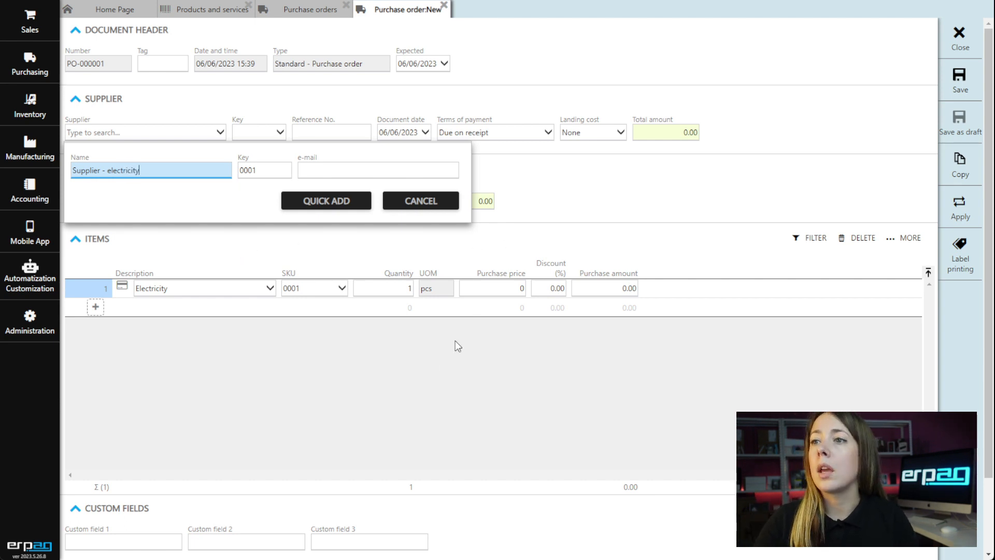
left_click(336, 208)
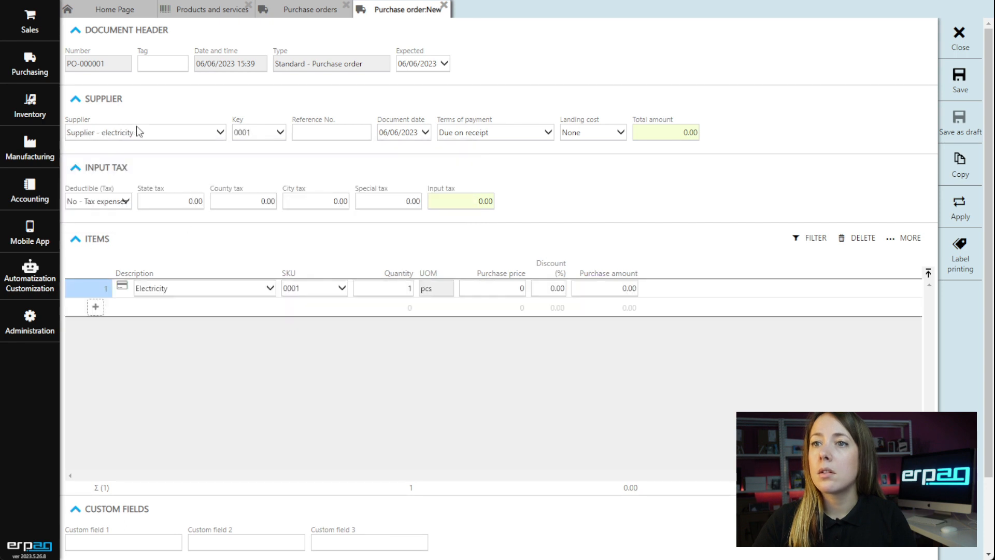
Save the purchase order with an Electricity price of 250 and record its supplier invoice with reference number 12345.
left_click(514, 289)
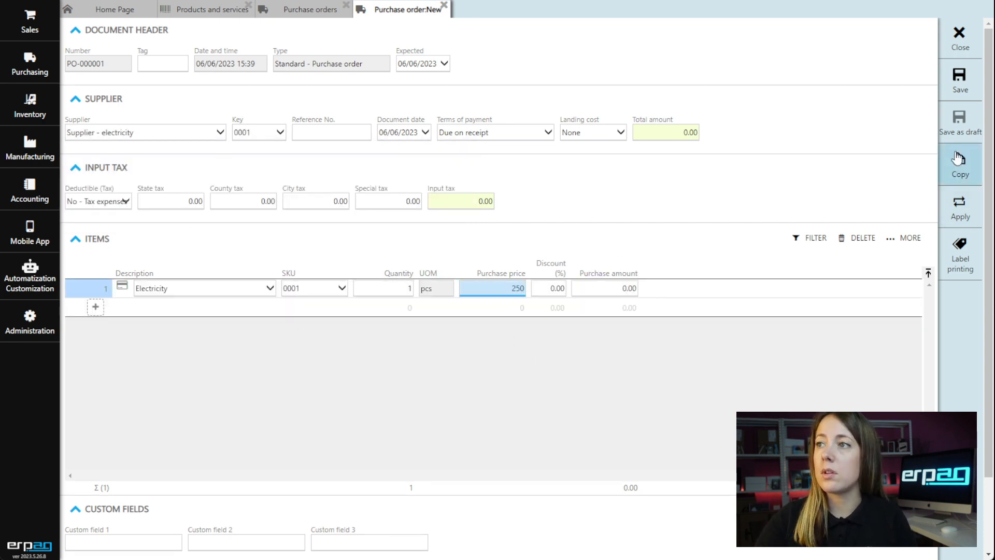
left_click(960, 80)
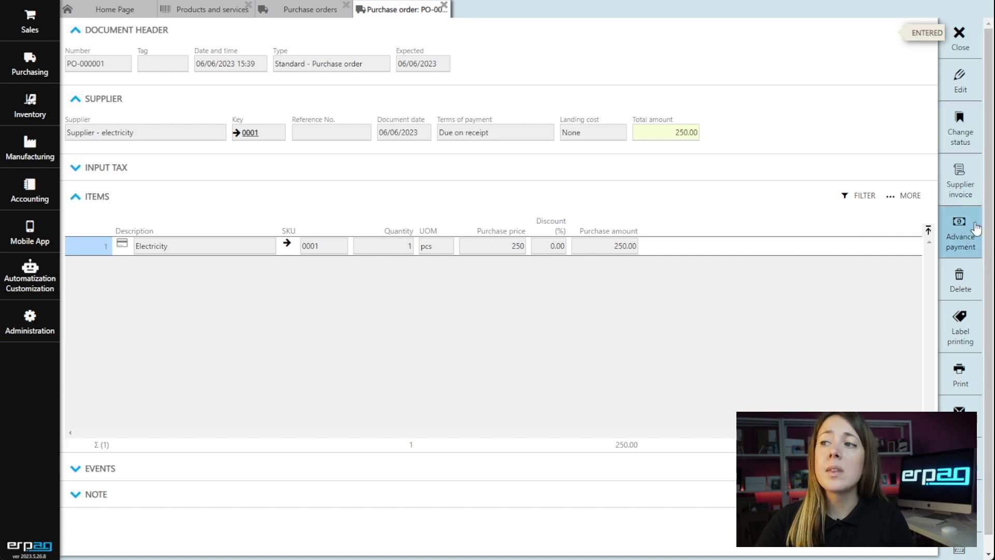
left_click(965, 179)
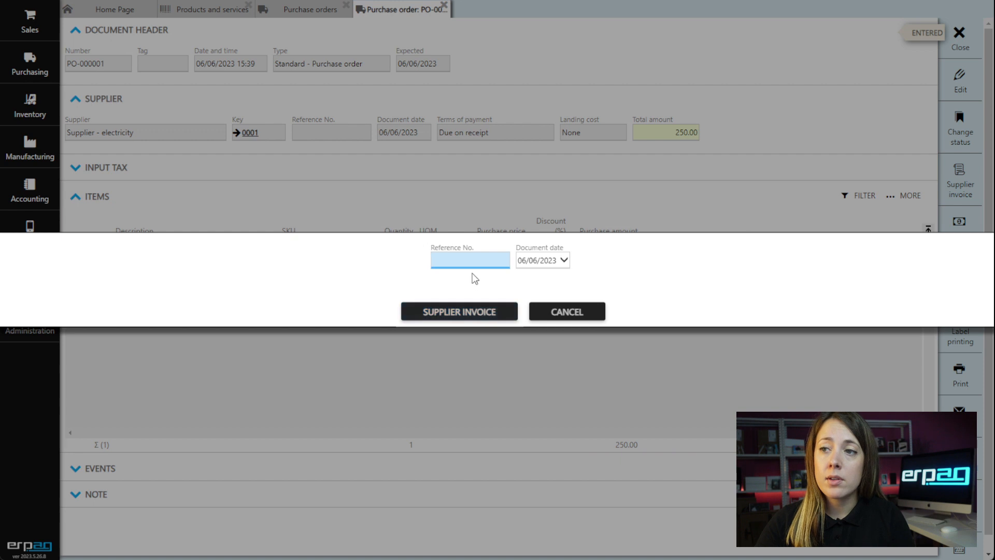
type("12345")
left_click(455, 310)
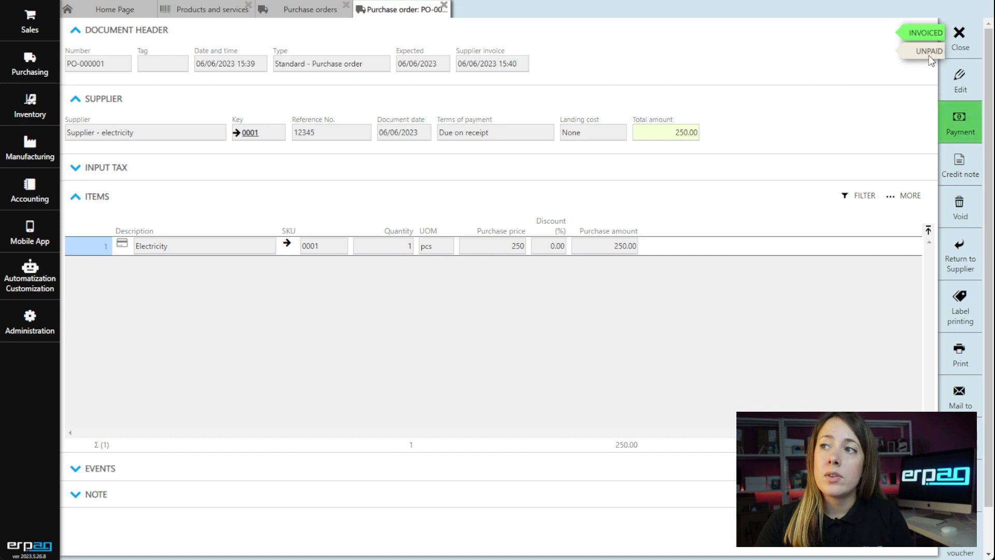
Record a 250.00 payment for the purchase order from the main bank account.
left_click(967, 125)
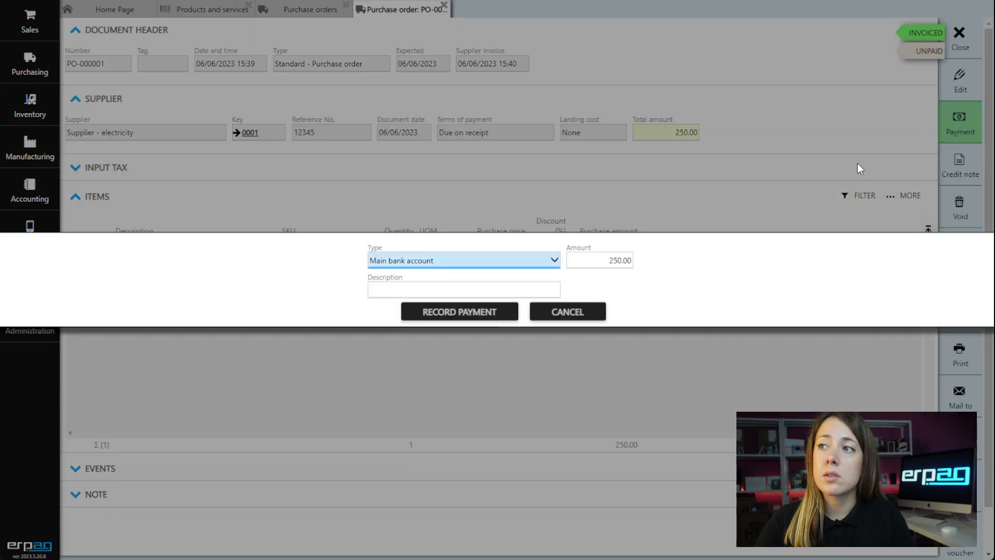
left_click(479, 260)
left_click(469, 267)
left_click(488, 313)
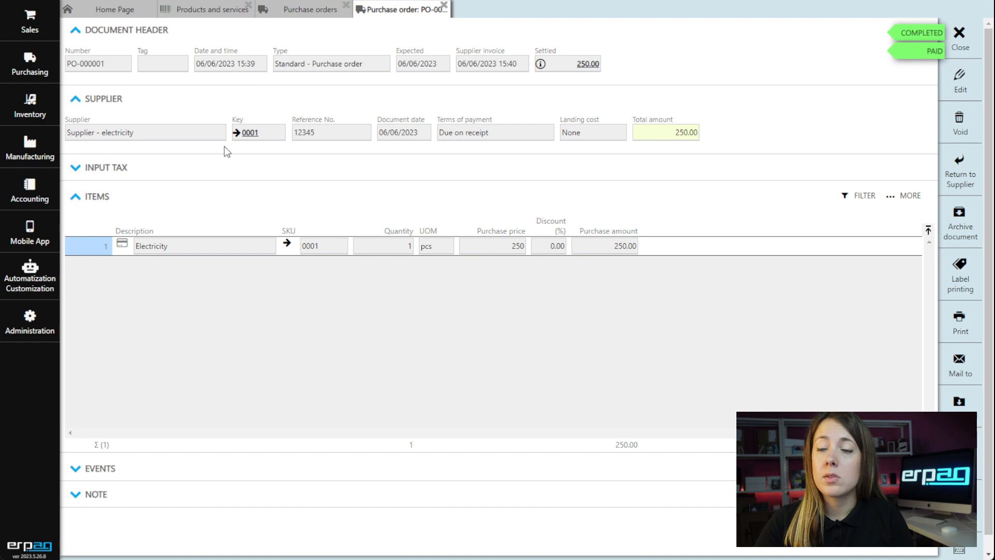
Check the supplier's record from the purchase order and close the supplier, order and purchase order list.
left_click(251, 132)
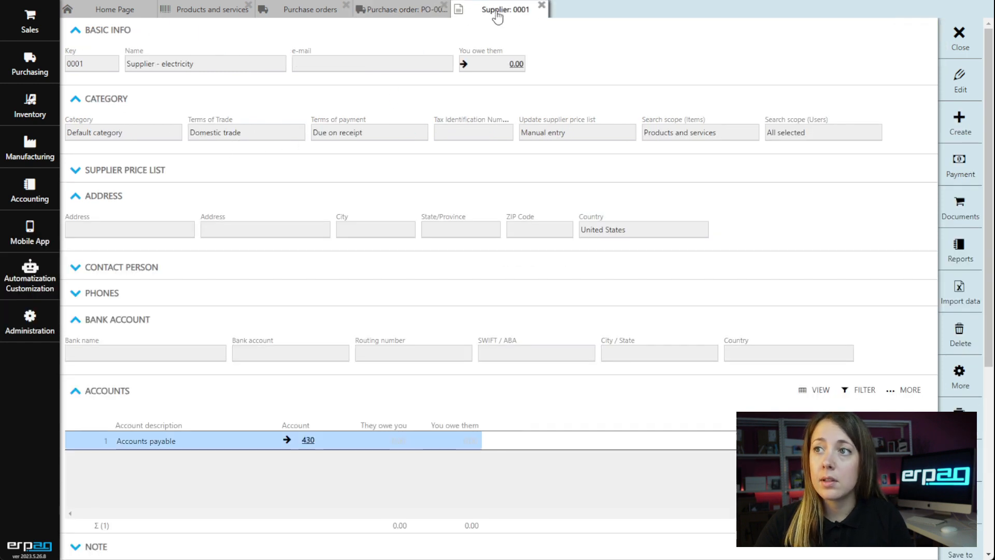
left_click(444, 7)
left_click(443, 7)
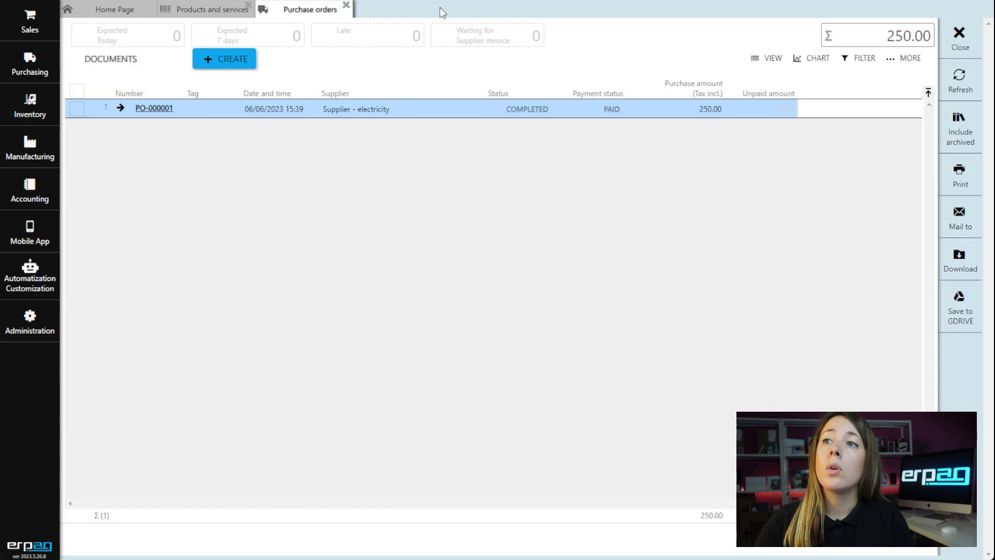
left_click(346, 6)
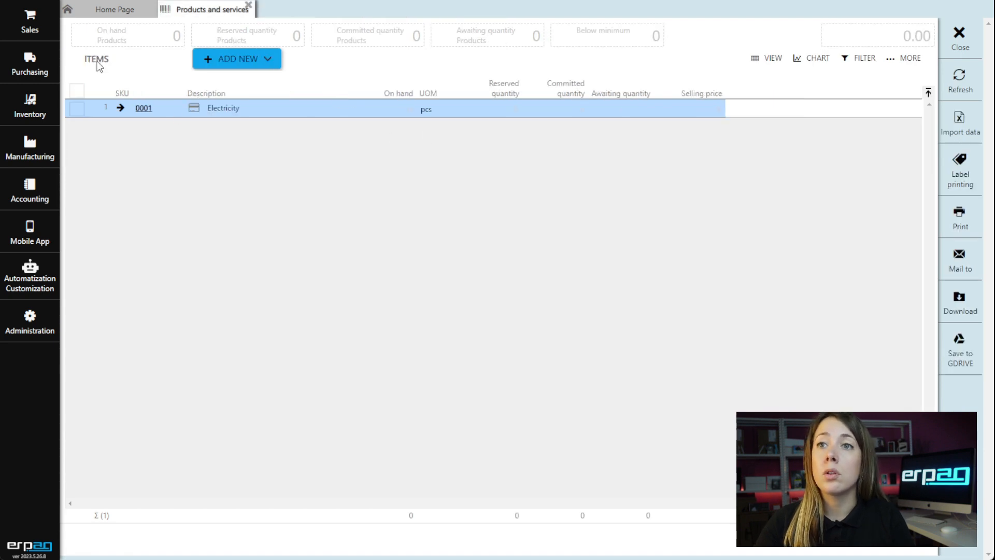
Create a new utility bill with "Supplier - electricity" as the supplier.
left_click(42, 72)
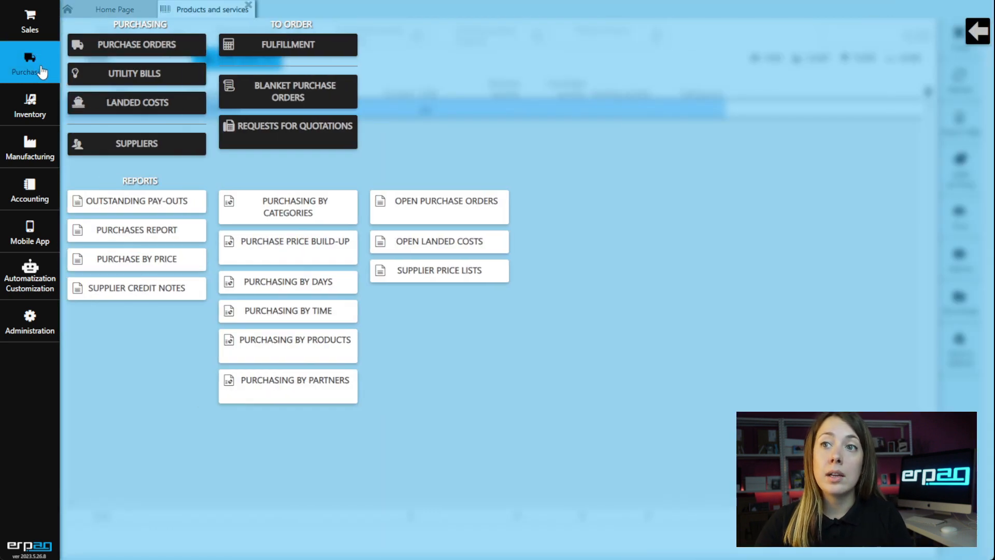
left_click(126, 73)
left_click(237, 64)
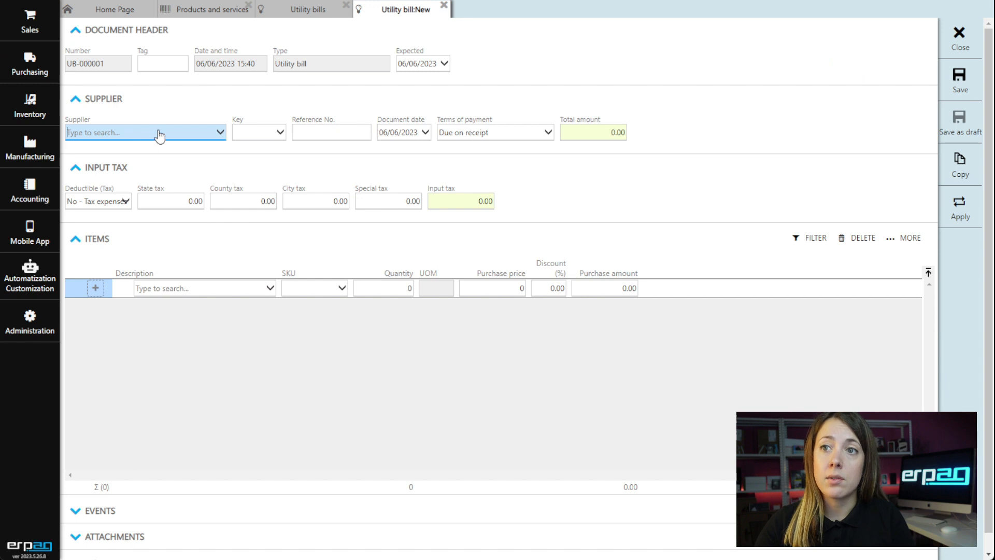
left_click(160, 134)
left_click(127, 163)
Add the Electricity item to the utility bill at a purchase price of 20 and save the bill.
left_click(201, 289)
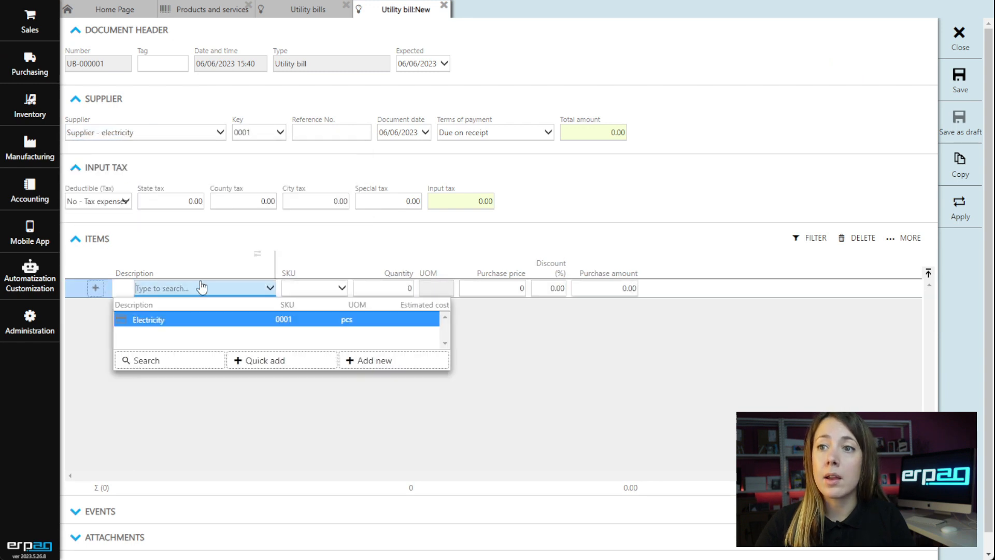
left_click(182, 322)
left_click(484, 291)
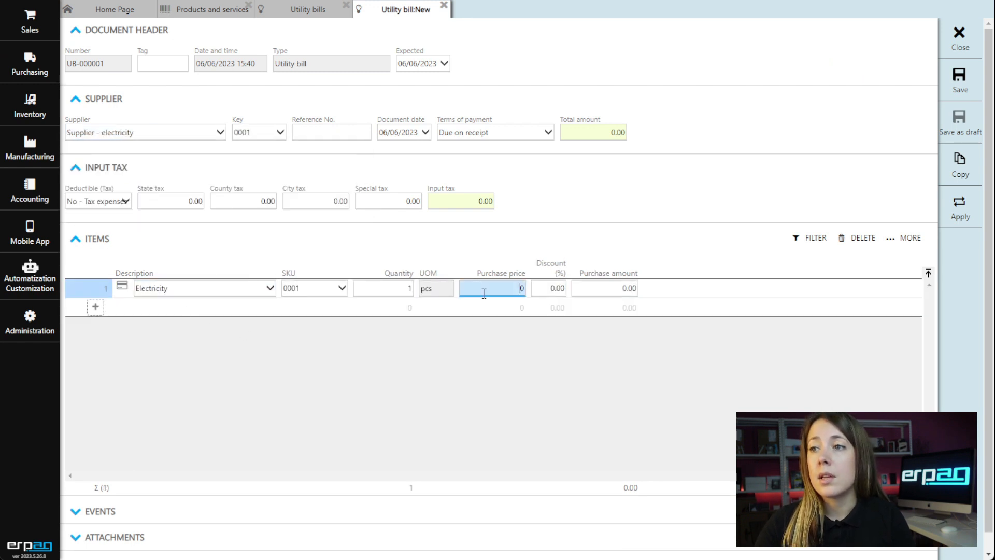
type("20")
key("Tab")
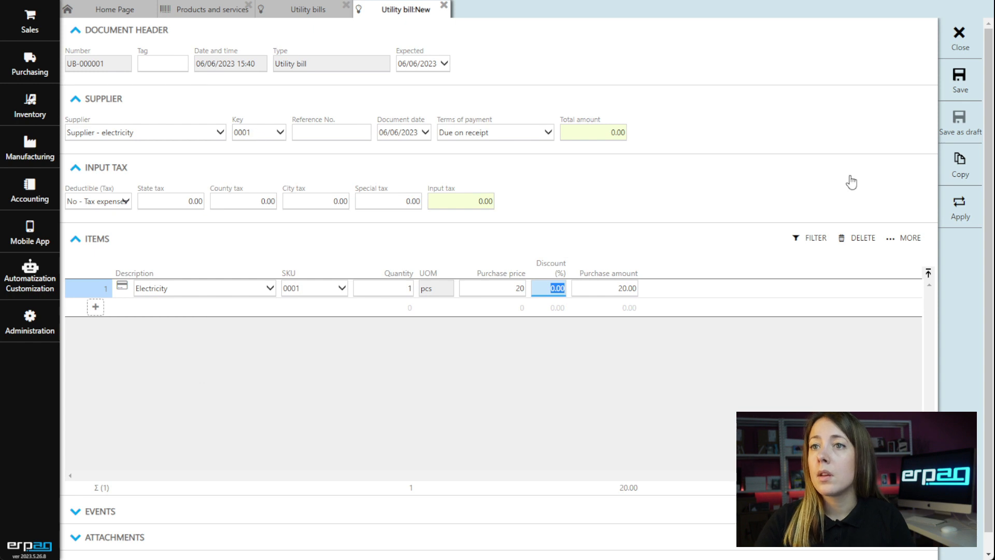
left_click(960, 88)
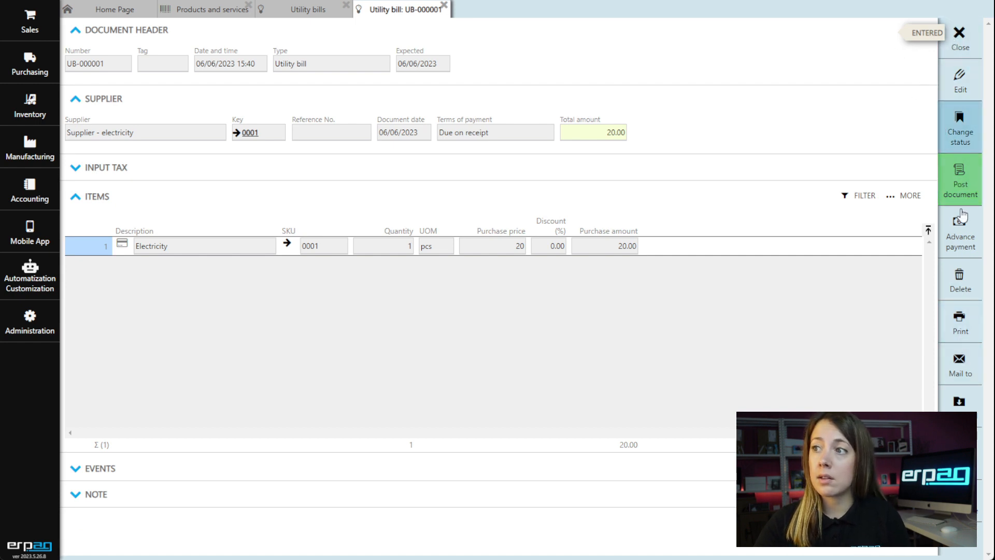
Post the utility bill, preview its printout with the Utility Bill template, and leave the preview without saving a PDF.
left_click(973, 183)
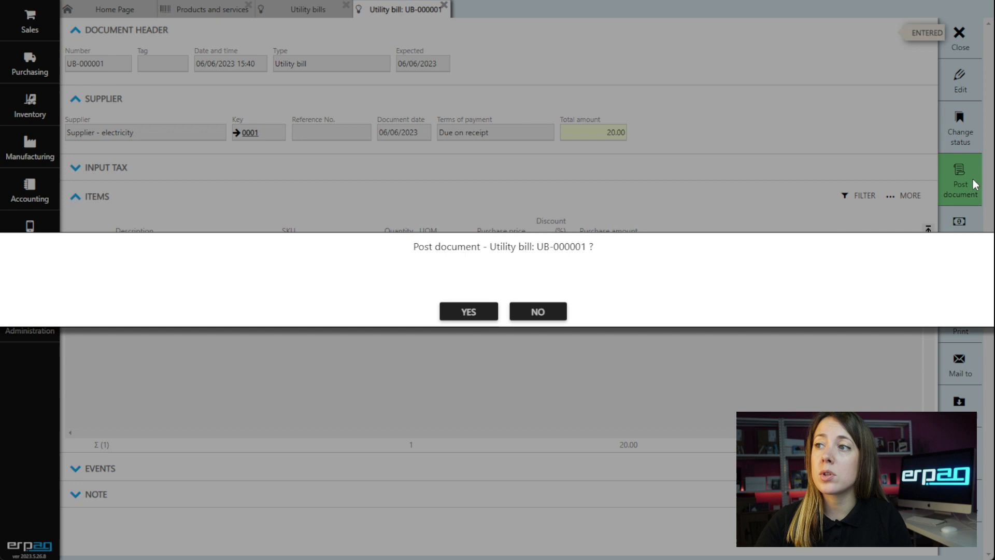
left_click(477, 311)
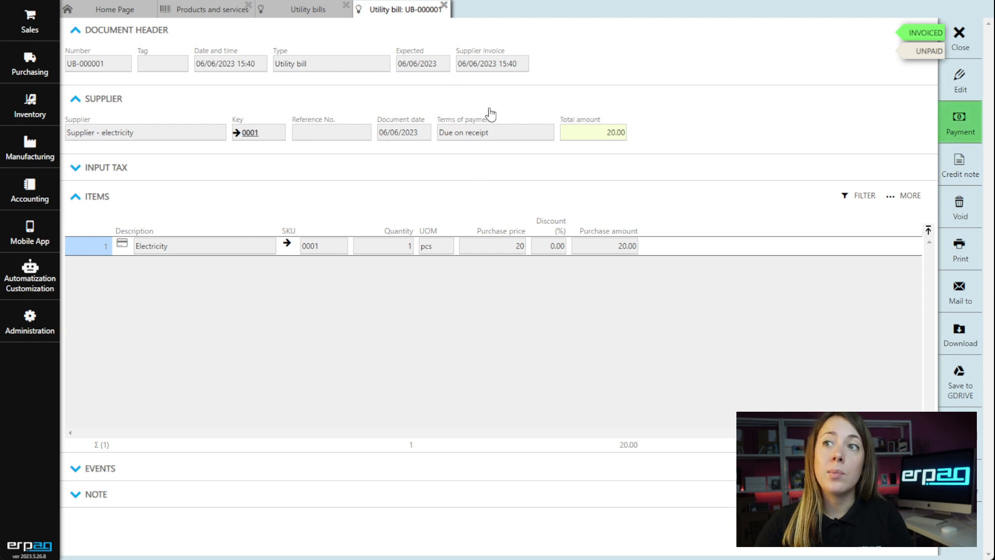
left_click(959, 253)
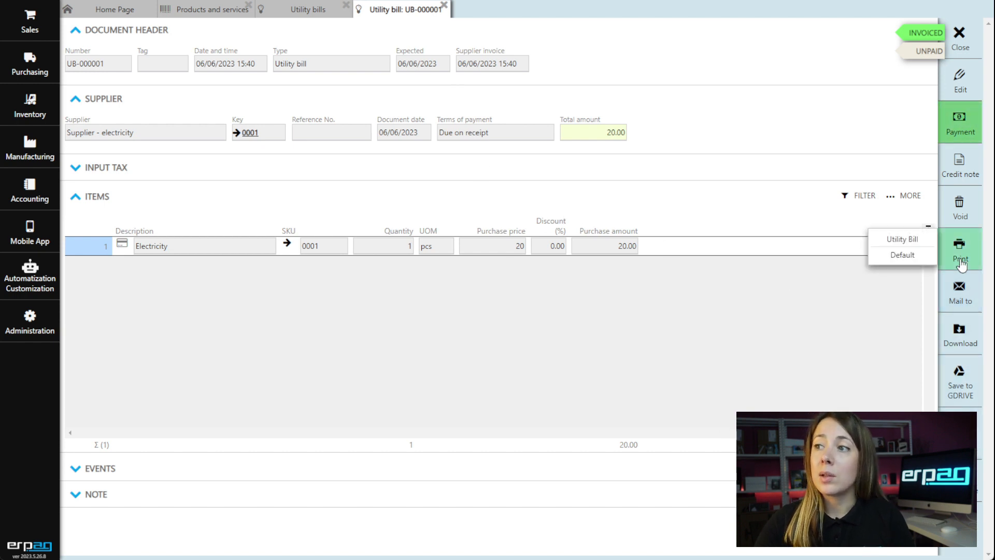
left_click(888, 239)
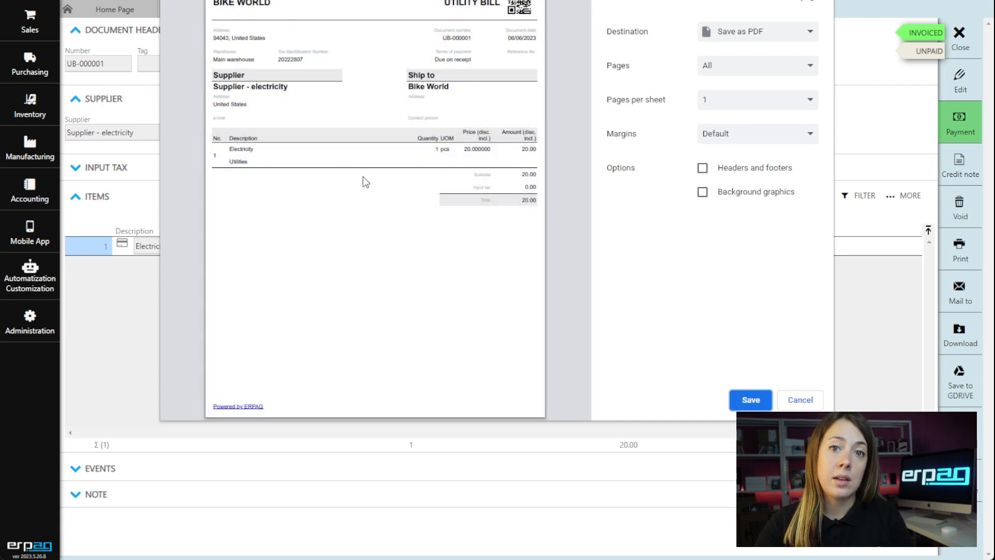
left_click(800, 400)
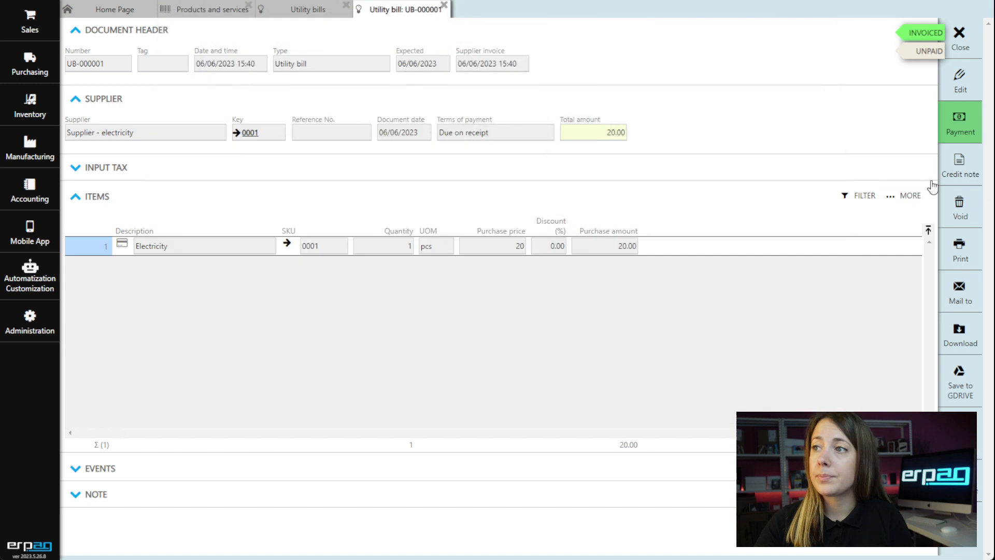
Record the payment for the posted utility bill and confirm it.
left_click(960, 123)
left_click(467, 311)
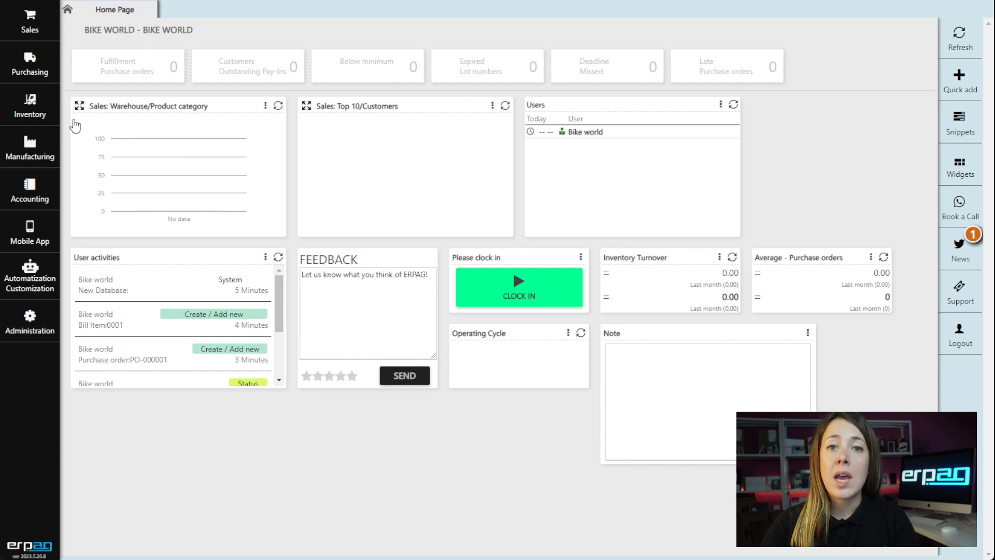
Review the purchases report for purchase orders and for the Utility bill type, and close the report.
left_click(37, 72)
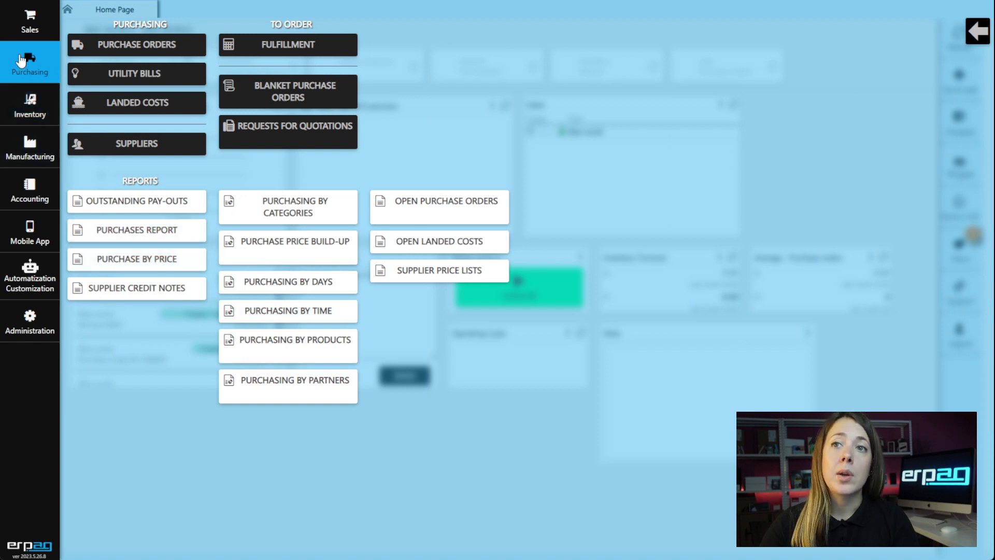
left_click(139, 231)
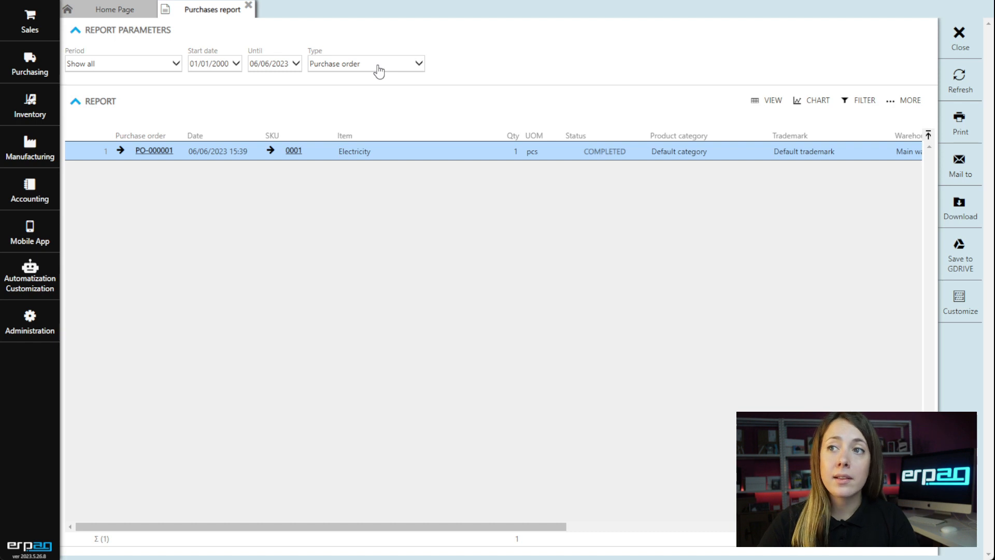
left_click(362, 66)
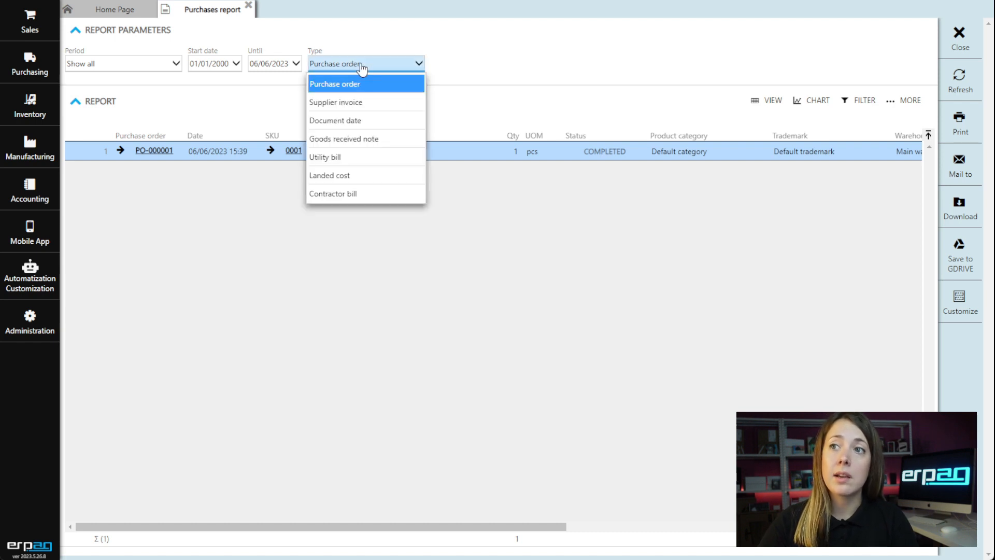
left_click(351, 156)
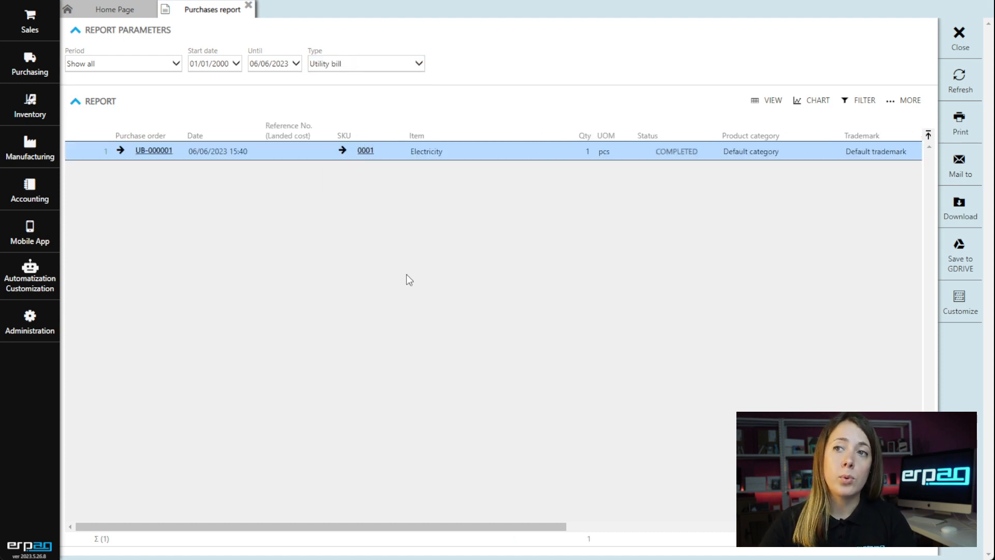
left_click(248, 6)
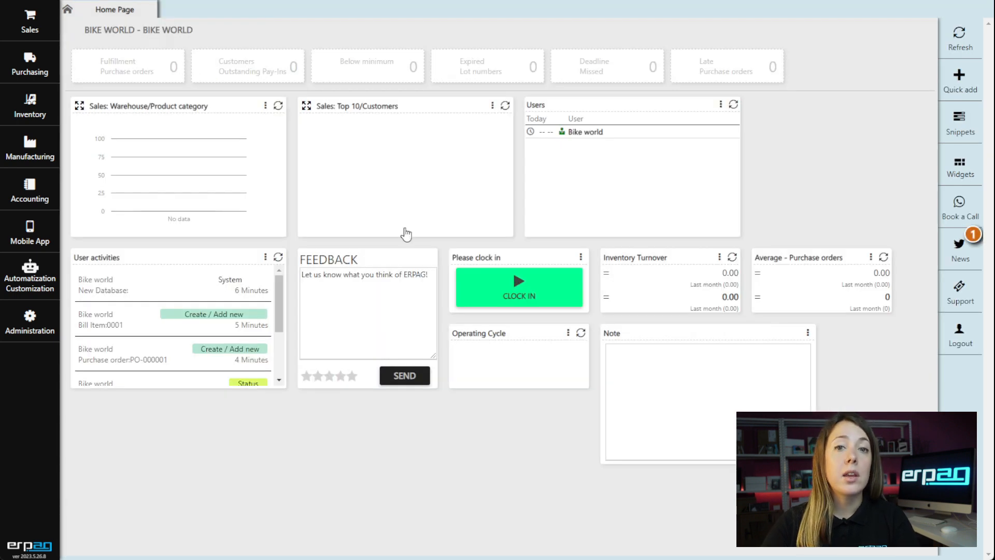